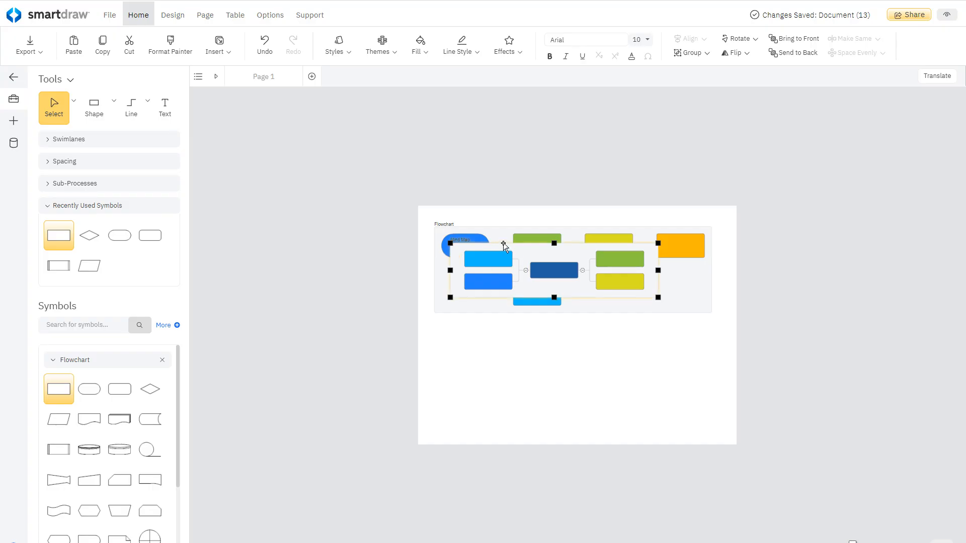
Add another diagram blueprint to the page and reposition it beside the existing diagrams.
{"action": "left_click", "coordinate": [16, 120]}
{"action": "left_click", "coordinate": [150, 145]}
{"action": "left_click_drag", "start_coordinate": [347, 296], "coordinate": [322, 225]}
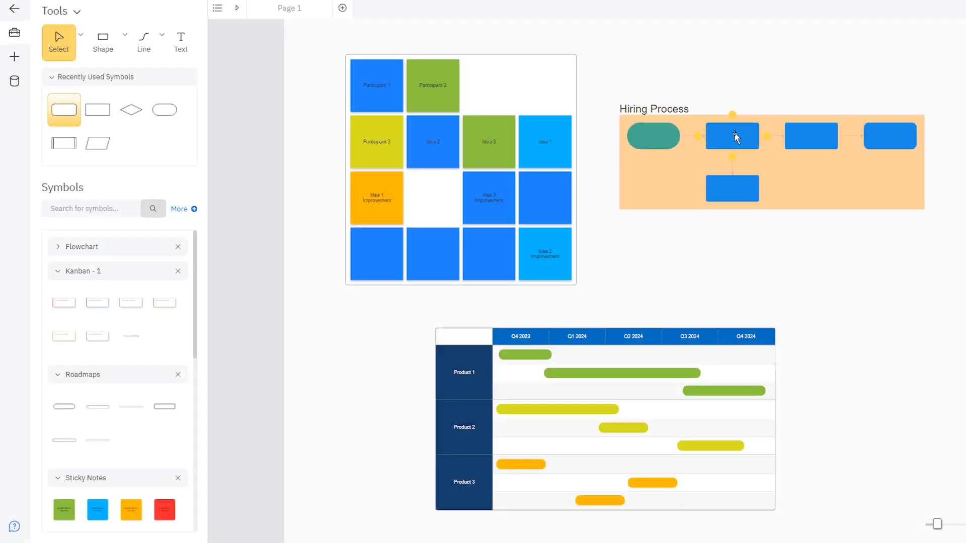
Select a Hiring Process shape and the long Product 1 roadmap bar to compare the tools offered for each.
{"action": "left_click", "coordinate": [735, 135]}
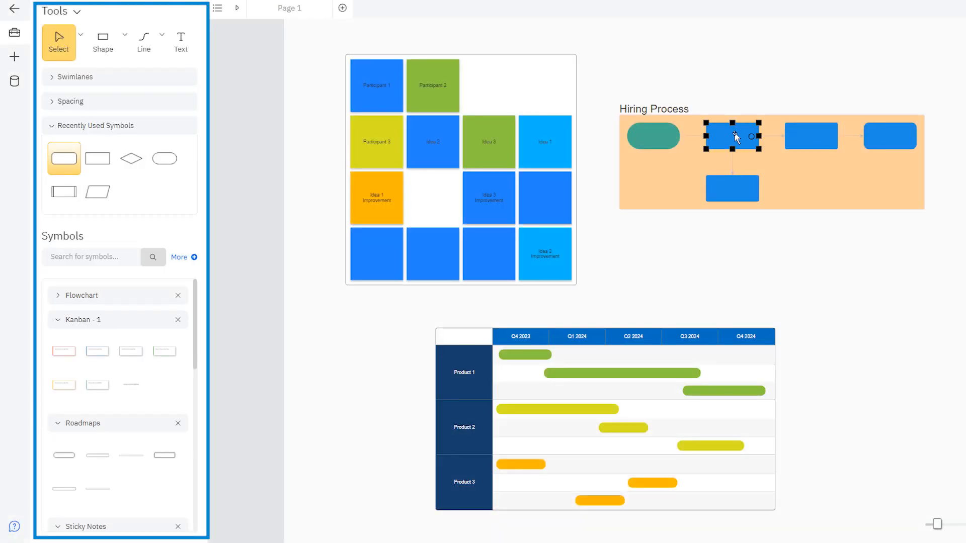
{"action": "left_click", "coordinate": [629, 379]}
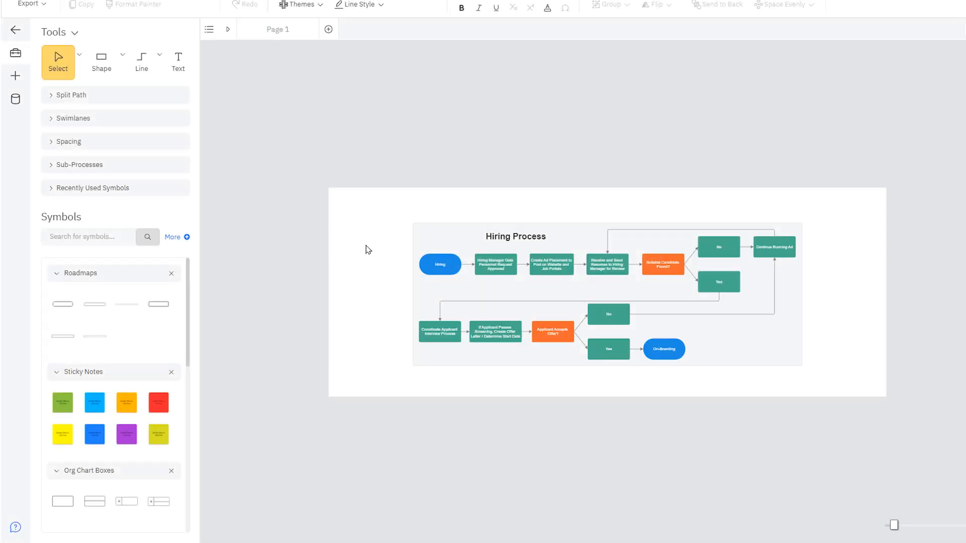
Browse the available diagram and whiteboard blueprints, and open the data tools for the Sales Team - Performance org chart.
{"action": "left_click", "coordinate": [12, 77]}
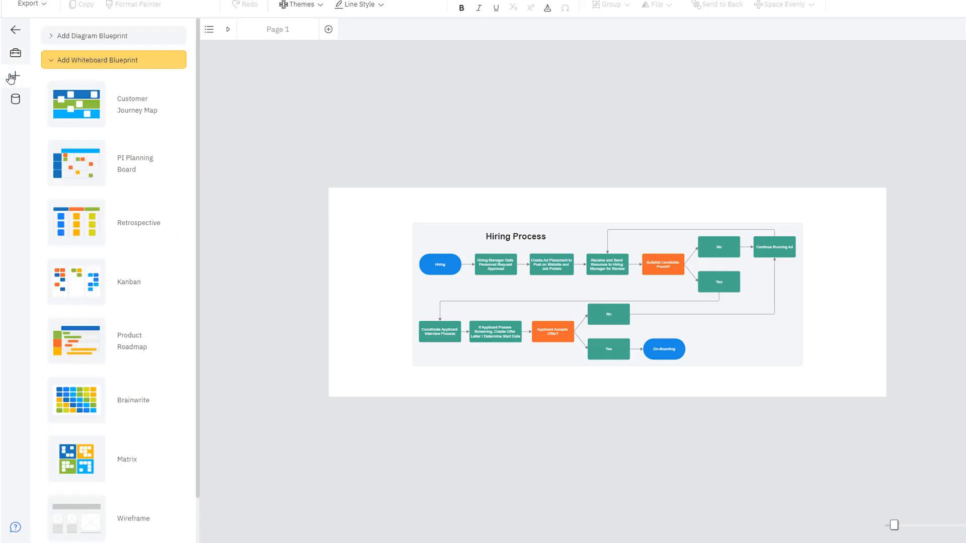
{"action": "left_click", "coordinate": [48, 36]}
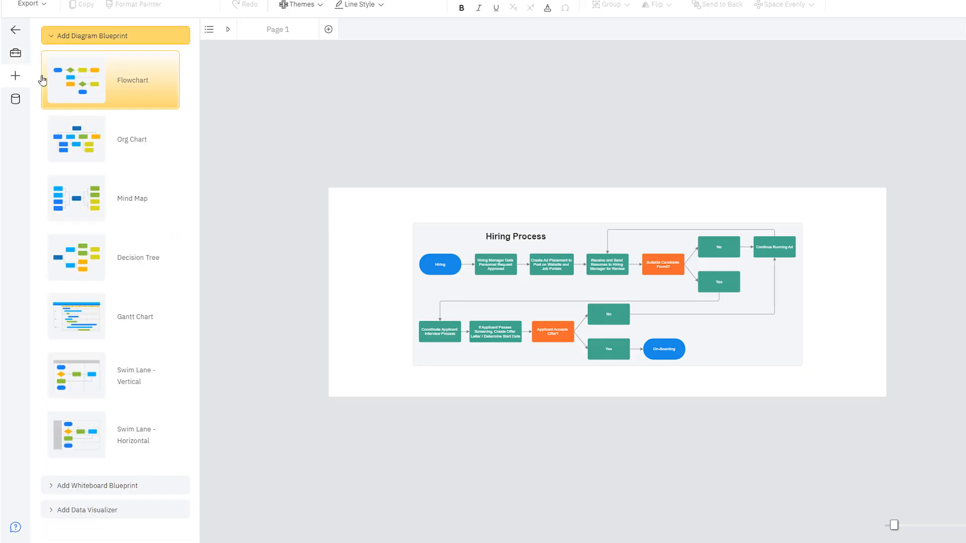
{"action": "left_click", "coordinate": [53, 486]}
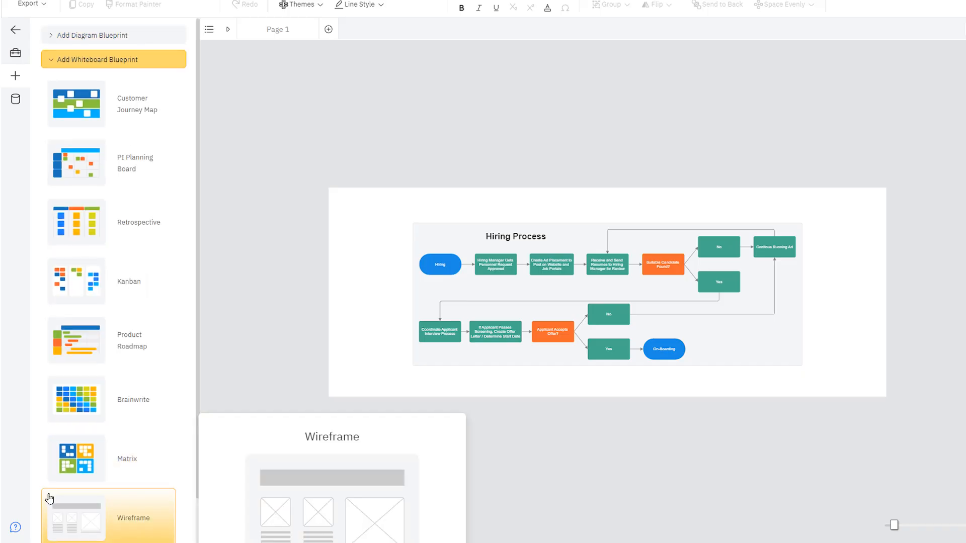
{"action": "scroll", "coordinate": [50, 504], "scroll_direction": "down", "scroll_amount": 1}
{"action": "left_click", "coordinate": [50, 521]}
{"action": "mouse_move", "coordinate": [55, 525]}
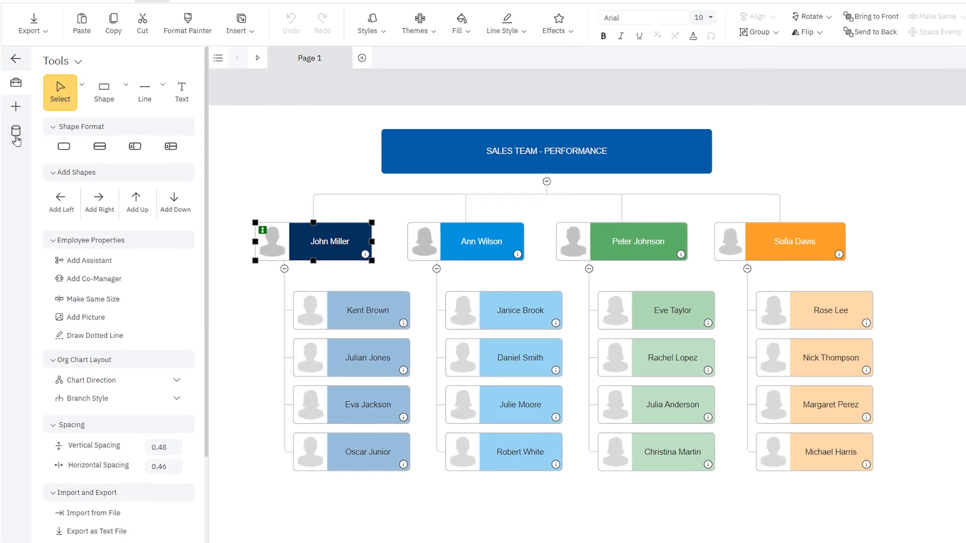
{"action": "left_click", "coordinate": [15, 137]}
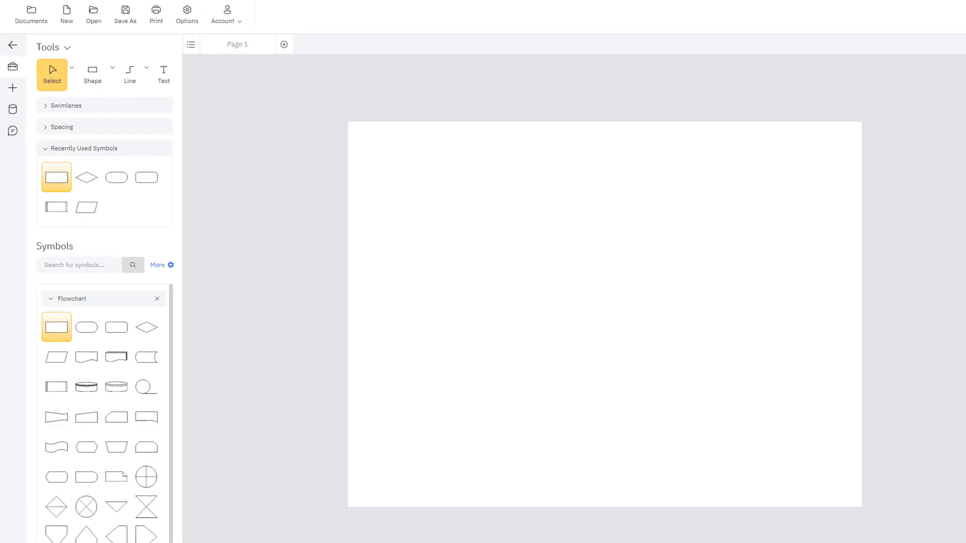
Review the available page, table, options and support commands.
{"action": "left_click", "coordinate": [187, 11]}
{"action": "left_click", "coordinate": [216, 11]}
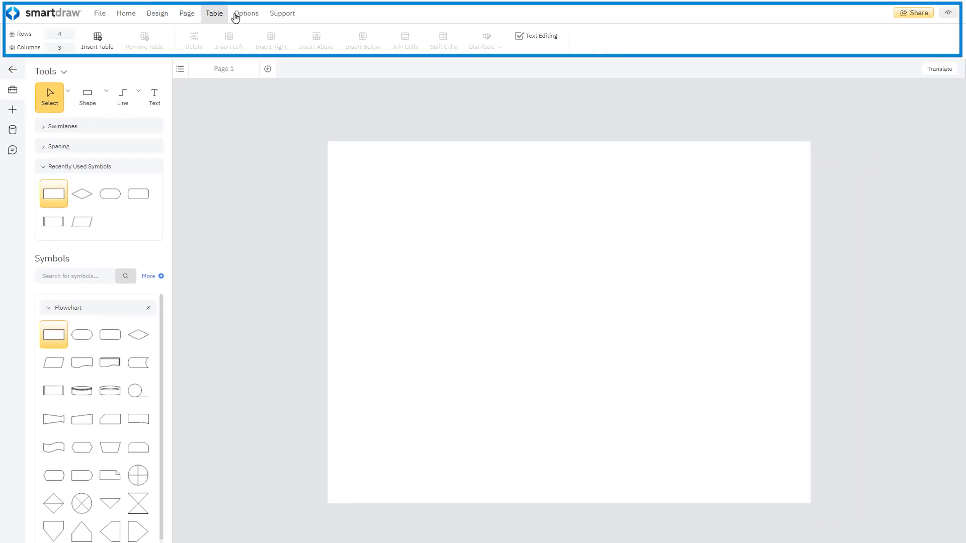
{"action": "left_click", "coordinate": [246, 12]}
{"action": "left_click", "coordinate": [285, 14]}
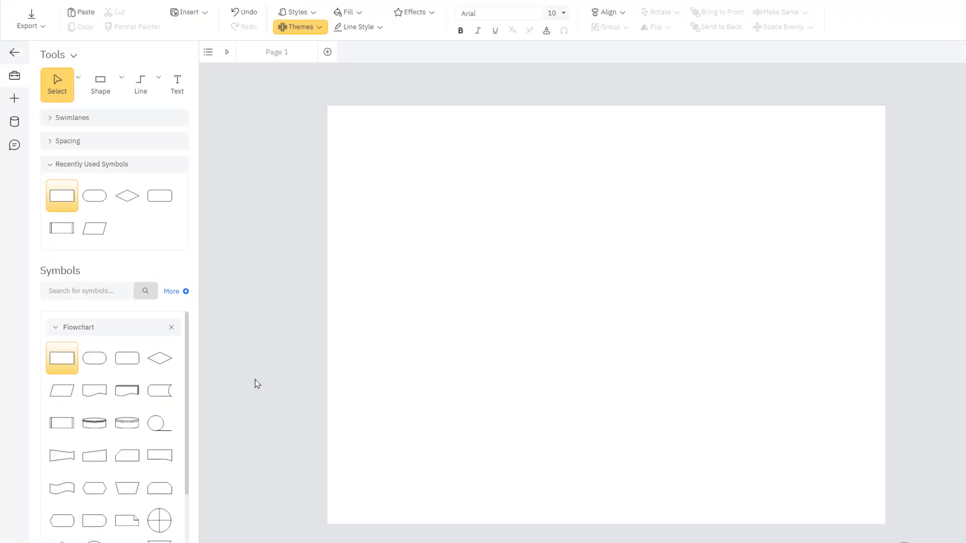
Place a terminator shape on the blank page and extend a connector from its right side to a new rectangle.
{"action": "left_click_drag", "start_coordinate": [100, 362], "coordinate": [426, 297]}
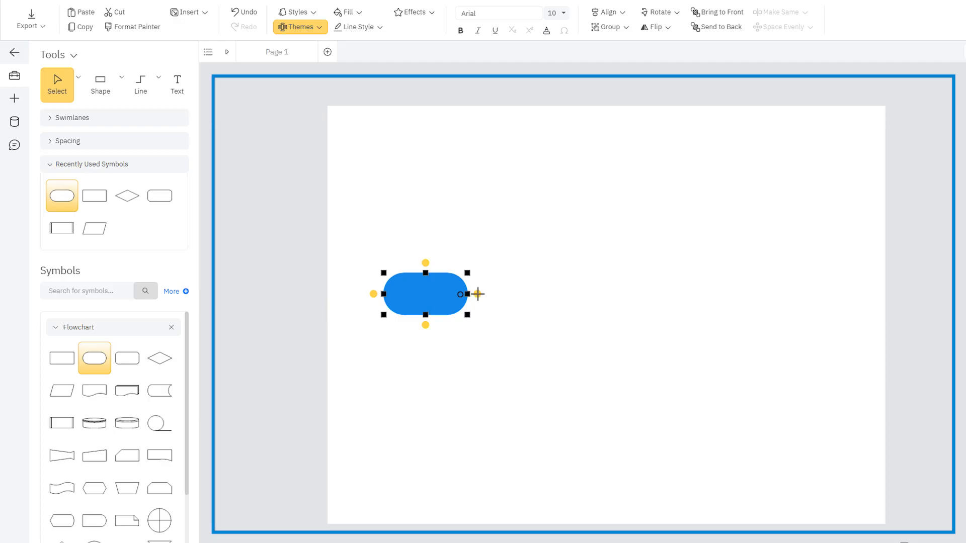
{"action": "left_click_drag", "start_coordinate": [477, 294], "coordinate": [509, 294]}
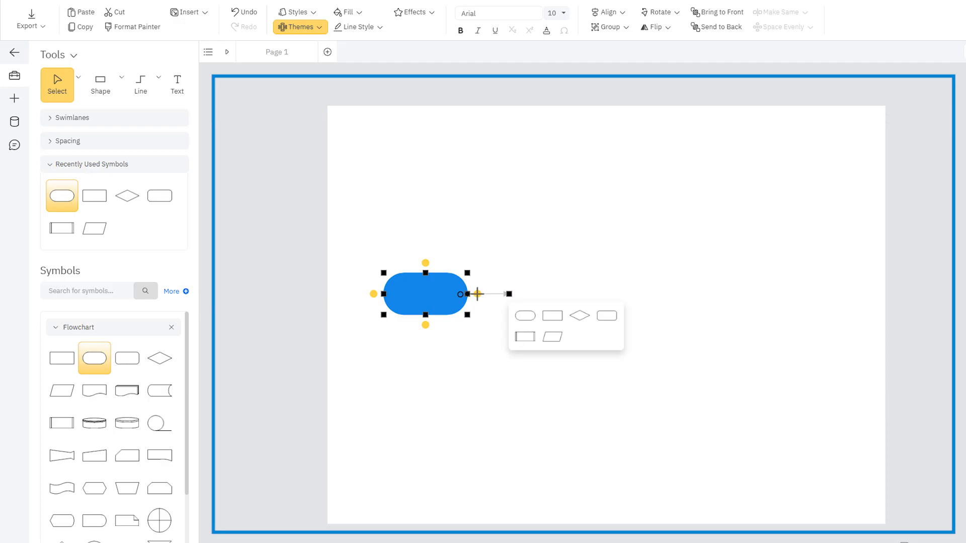
{"action": "left_click", "coordinate": [548, 316]}
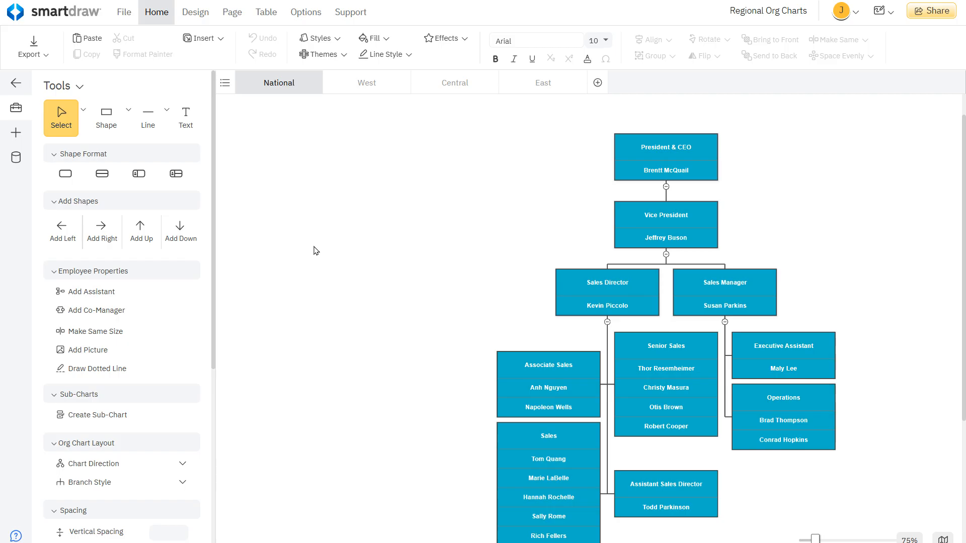
View the West, Central and East pages of the Regional Org Charts document and return to the National page.
{"action": "left_click", "coordinate": [368, 85]}
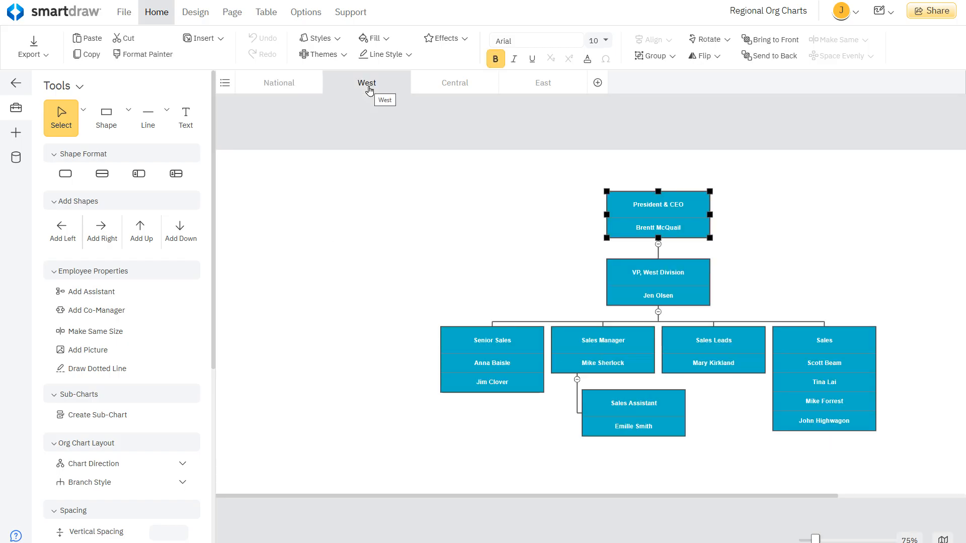
{"action": "left_click", "coordinate": [456, 86]}
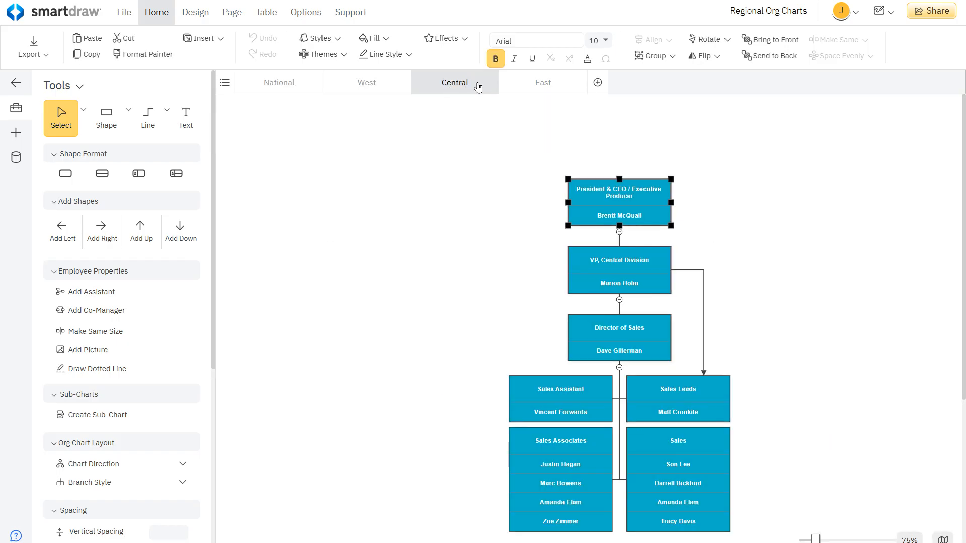
{"action": "left_click", "coordinate": [542, 83]}
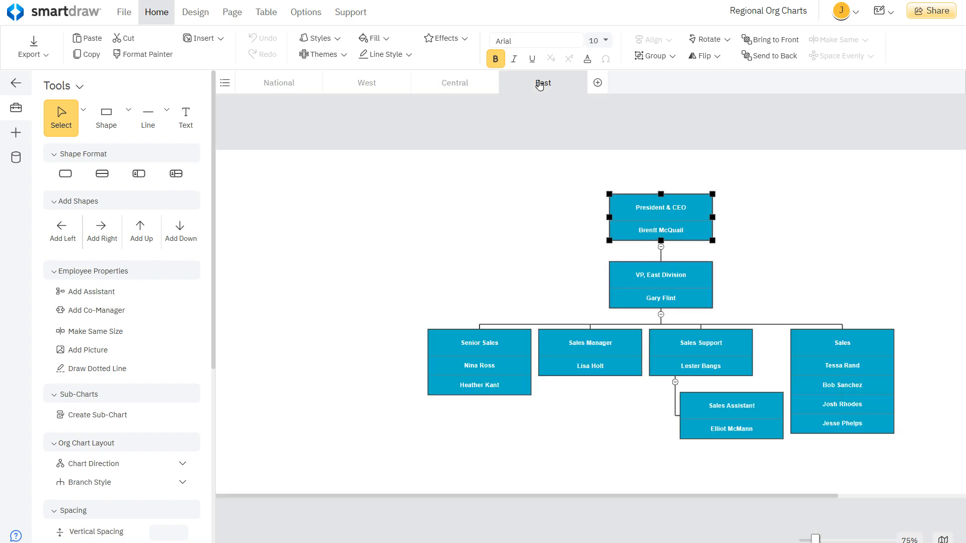
{"action": "left_click", "coordinate": [295, 86]}
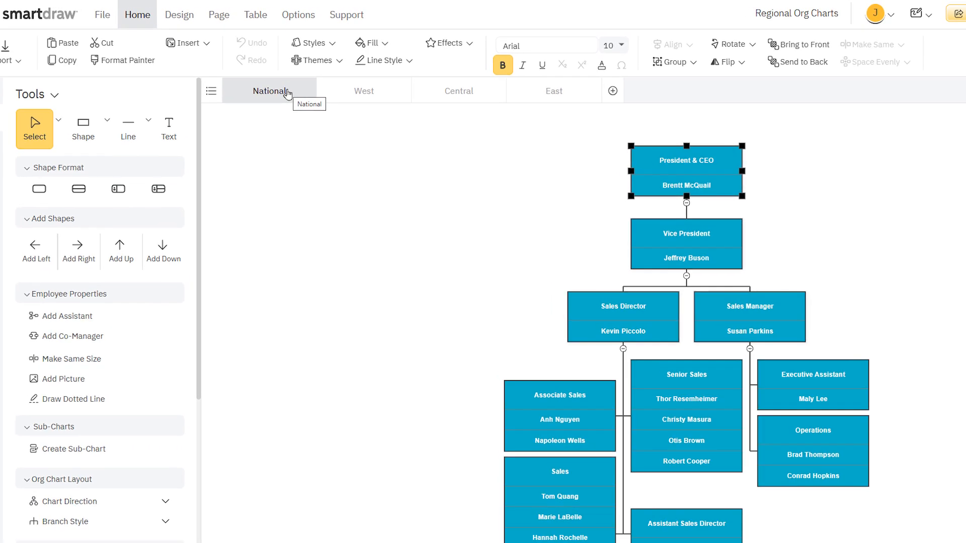
{"action": "right_click", "coordinate": [288, 93]}
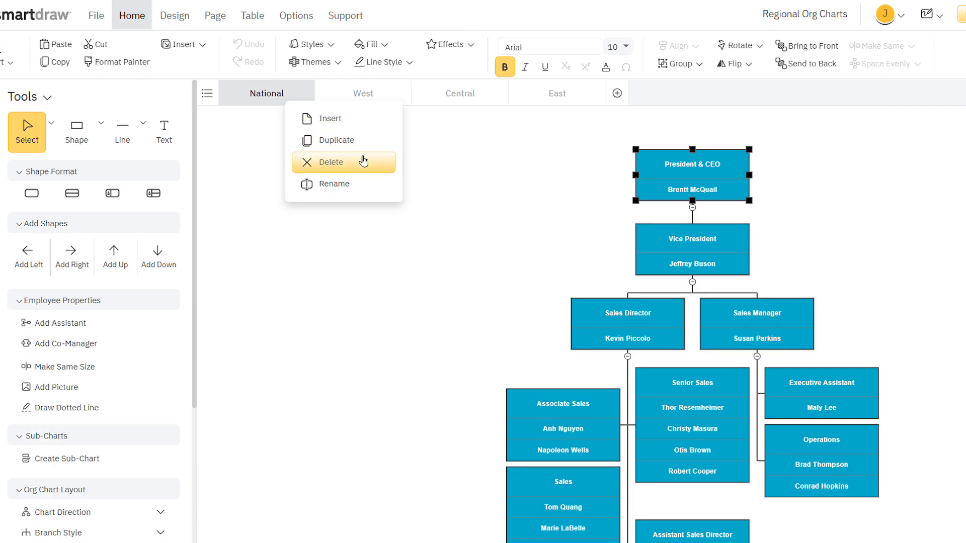
{"action": "left_click", "coordinate": [363, 189]}
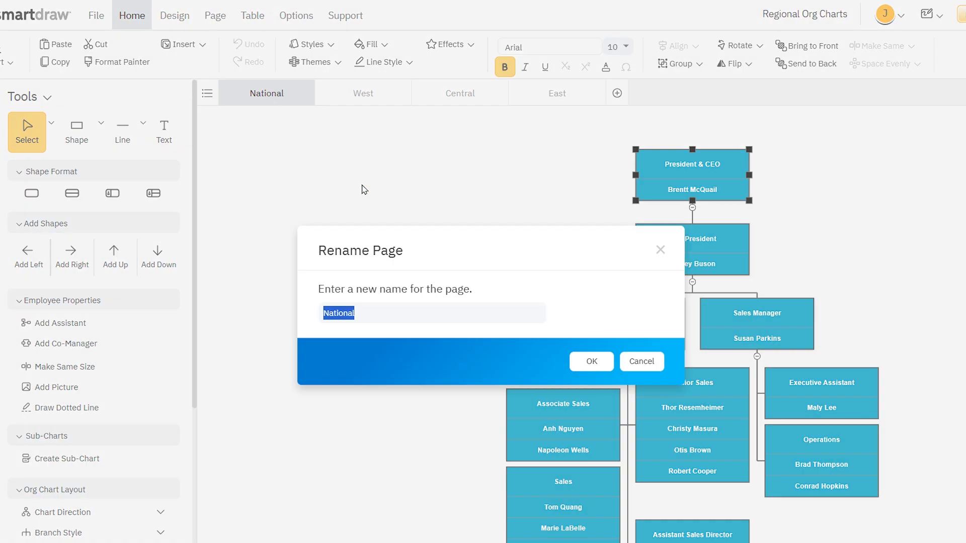
{"action": "left_click", "coordinate": [654, 249]}
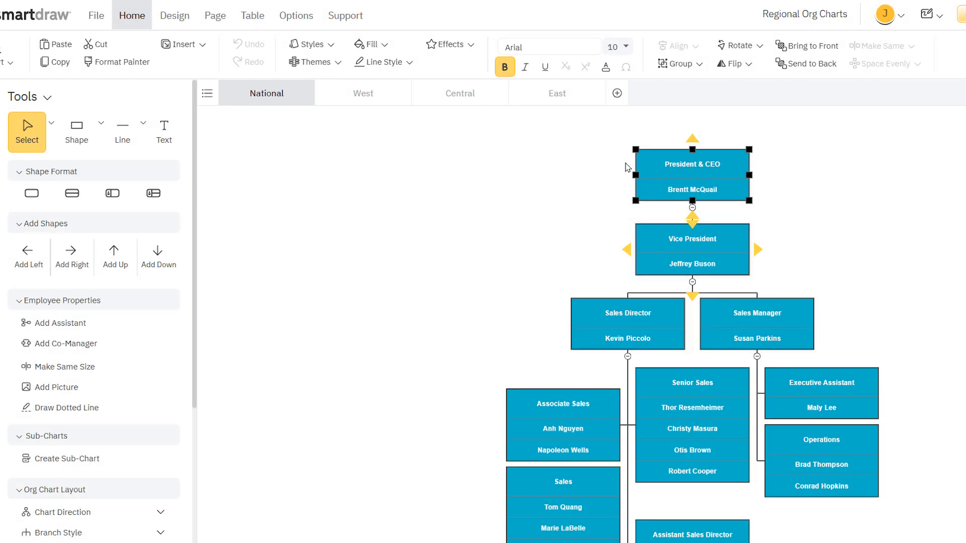
Reorder the document's pages by moving the East page up two places.
{"action": "left_click", "coordinate": [617, 94]}
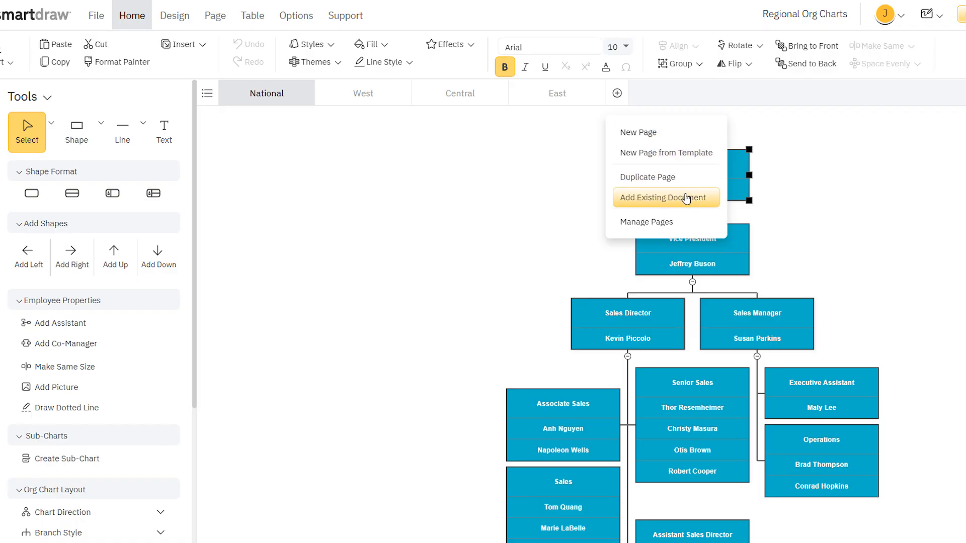
{"action": "left_click", "coordinate": [685, 221]}
{"action": "left_click", "coordinate": [340, 347]}
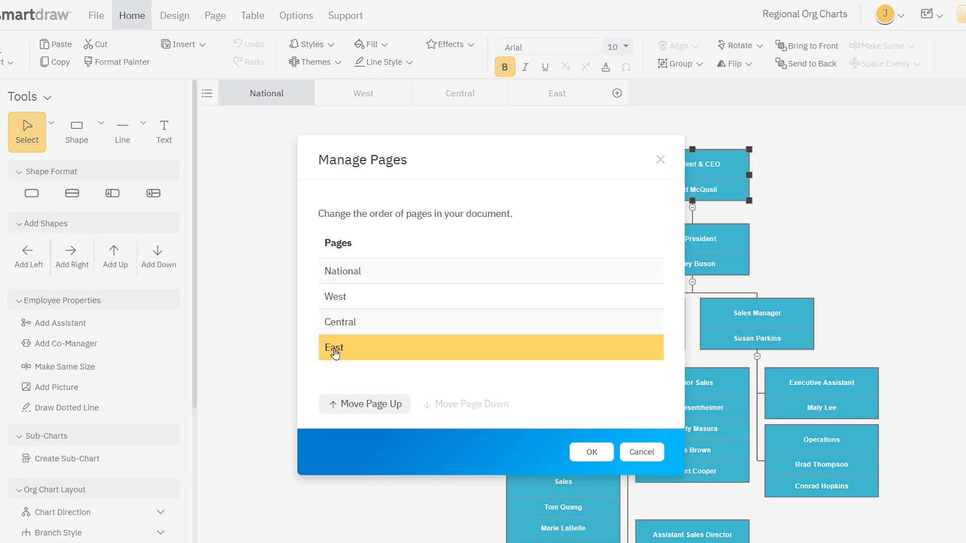
{"action": "left_click", "coordinate": [352, 404]}
{"action": "left_click", "coordinate": [352, 403]}
{"action": "left_click", "coordinate": [589, 451]}
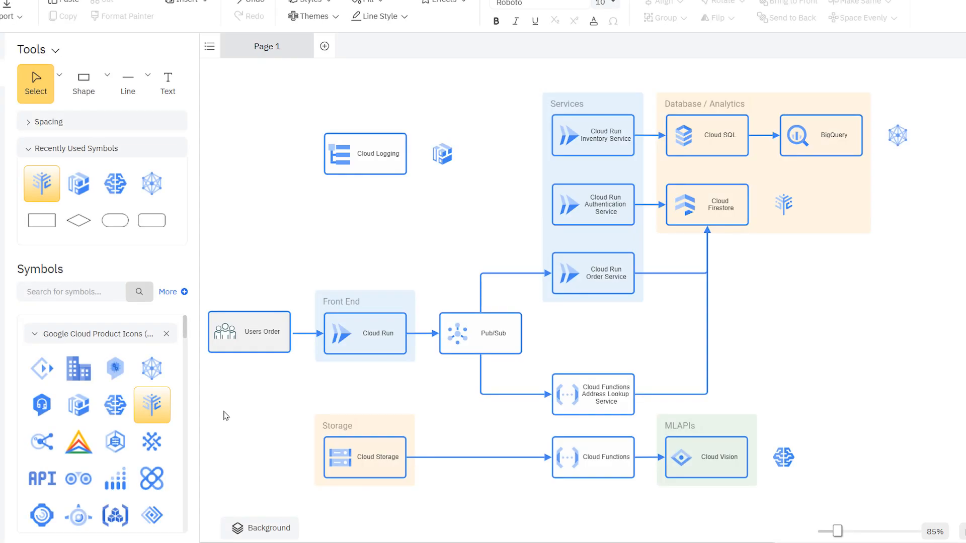
Make Top the active layer of the cloud architecture diagram.
{"action": "left_click", "coordinate": [269, 527]}
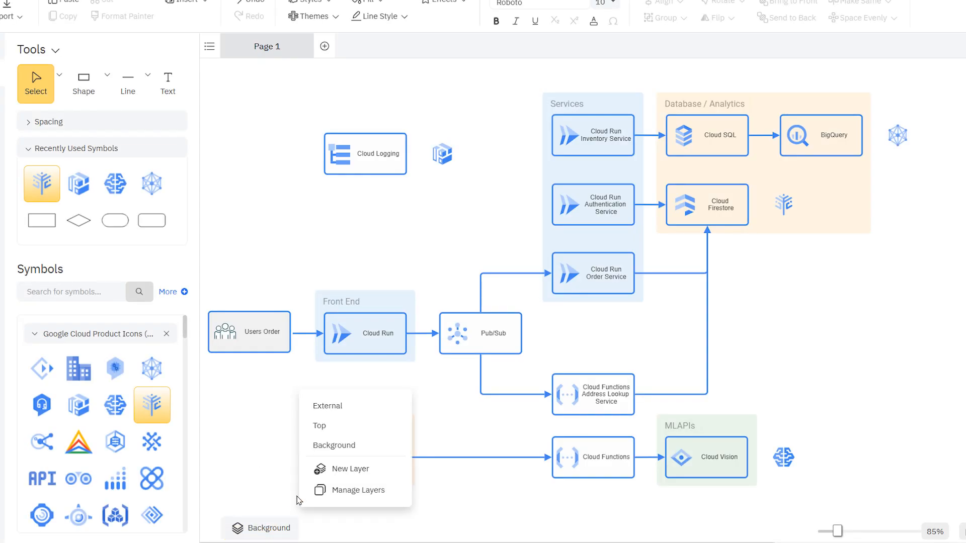
{"action": "left_click", "coordinate": [323, 429]}
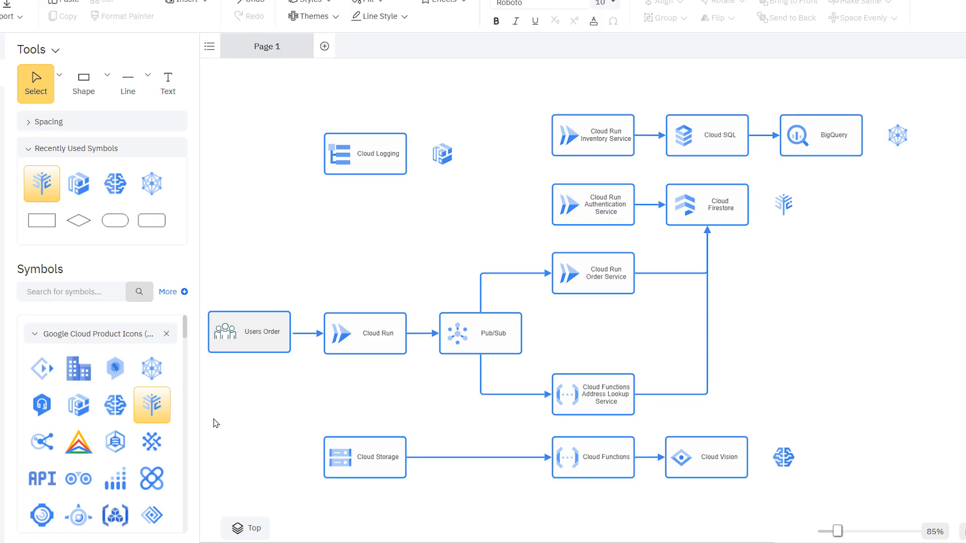
Set the Background layer to visible and the External layer to clickable in the layer settings.
{"action": "left_click", "coordinate": [239, 527]}
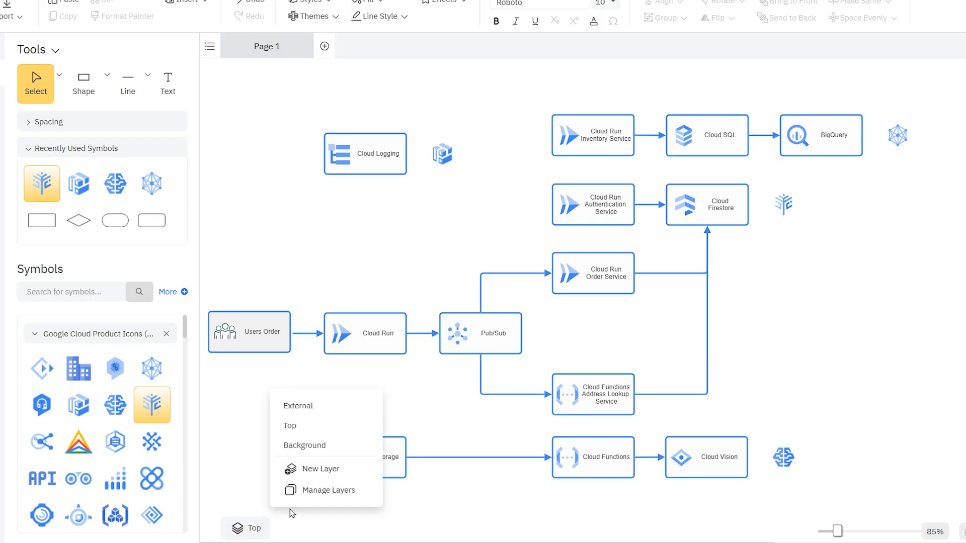
{"action": "left_click", "coordinate": [300, 491]}
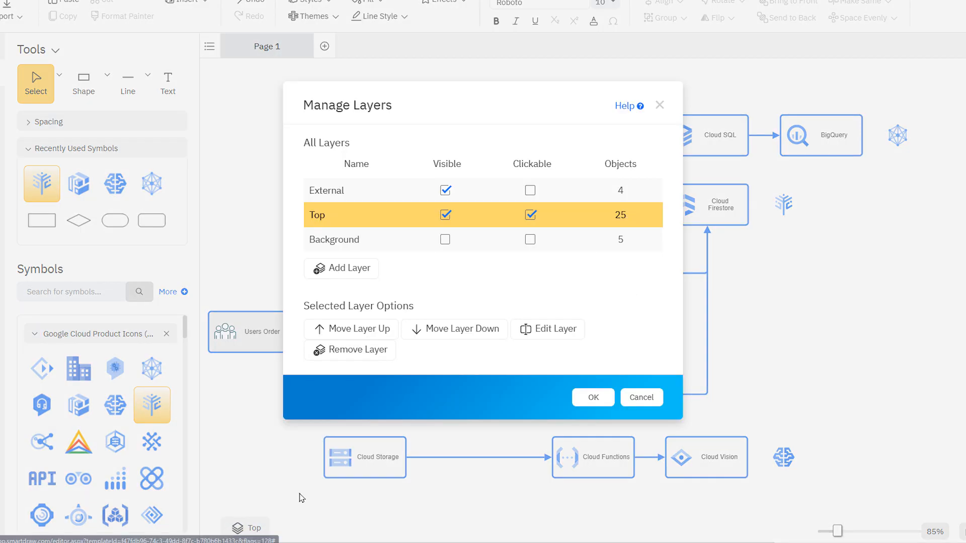
{"action": "left_click", "coordinate": [445, 241]}
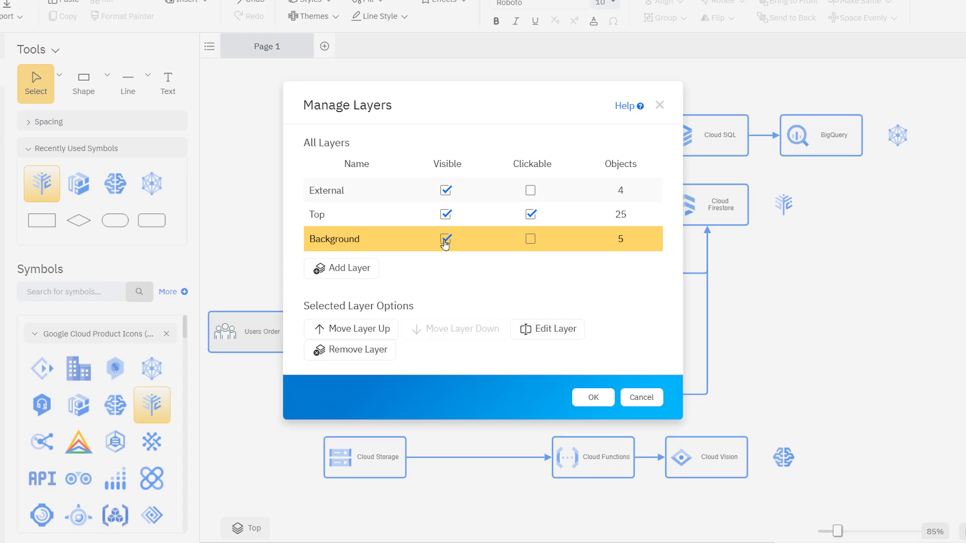
{"action": "left_click", "coordinate": [531, 191]}
{"action": "left_click", "coordinate": [591, 398]}
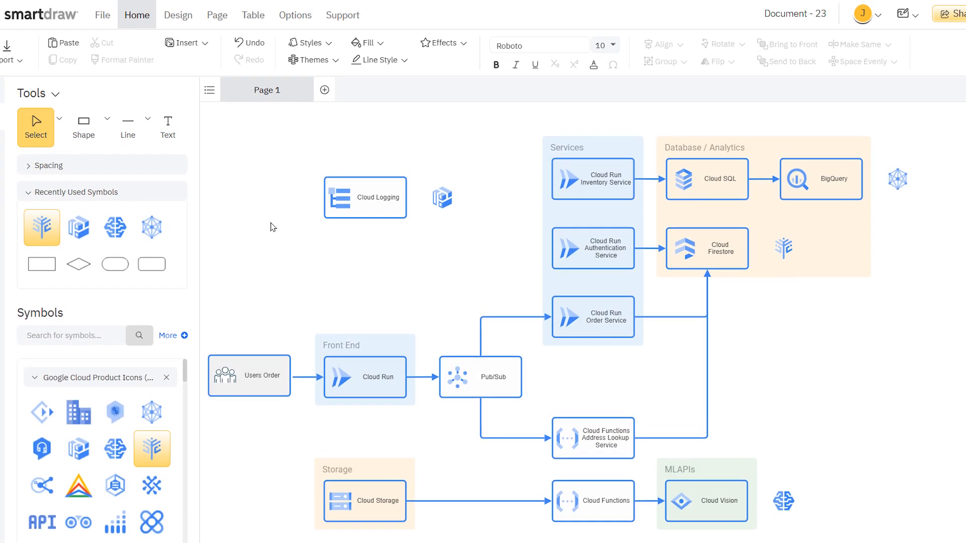
Make the Top layer non-clickable in the layer settings, and toggle the Background layer's visibility off and on.
{"action": "left_click", "coordinate": [211, 15]}
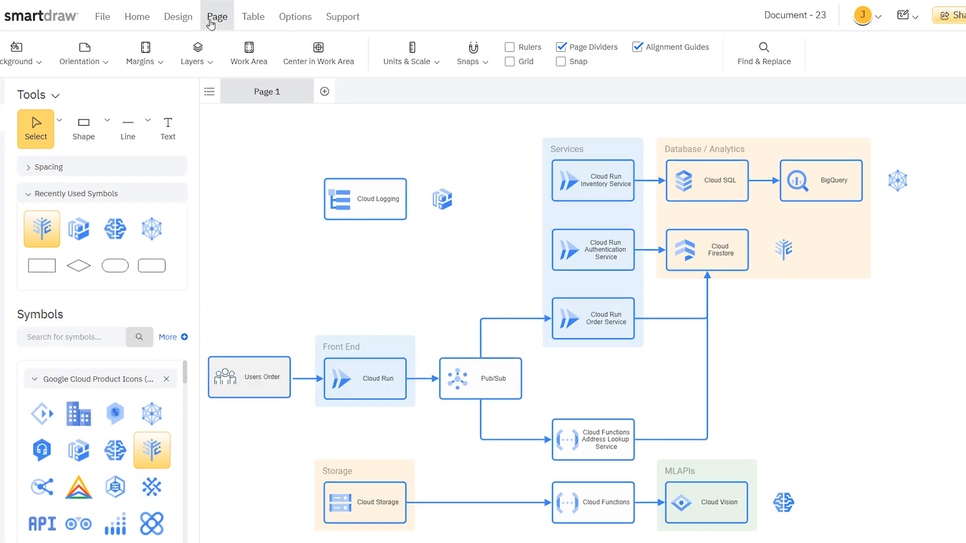
{"action": "left_click", "coordinate": [193, 62]}
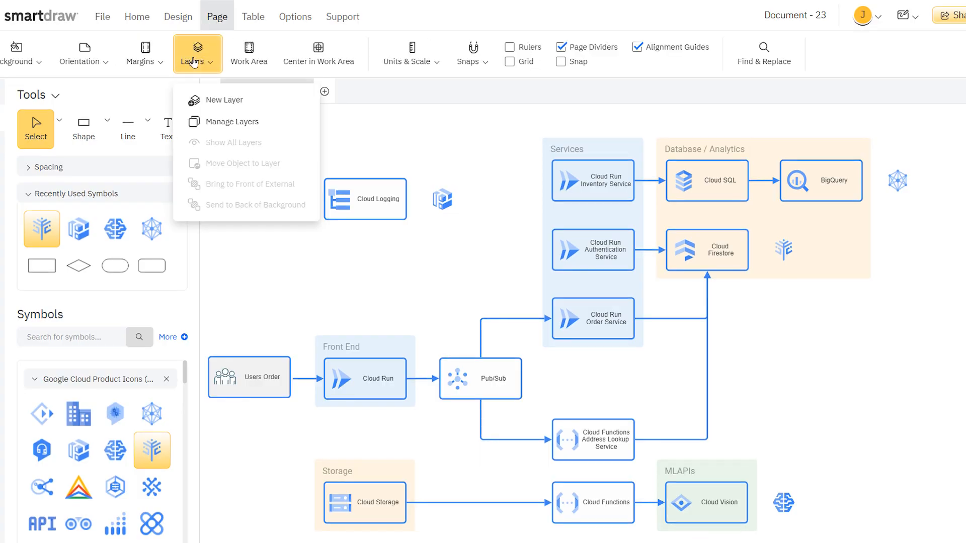
{"action": "left_click", "coordinate": [248, 124]}
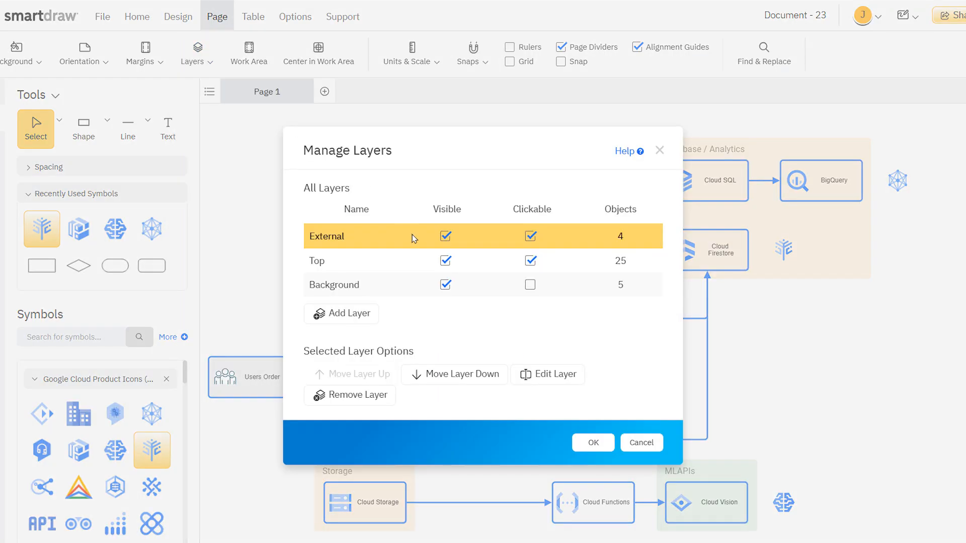
{"action": "left_click", "coordinate": [446, 261]}
{"action": "left_click", "coordinate": [445, 261]}
{"action": "left_click", "coordinate": [445, 285]}
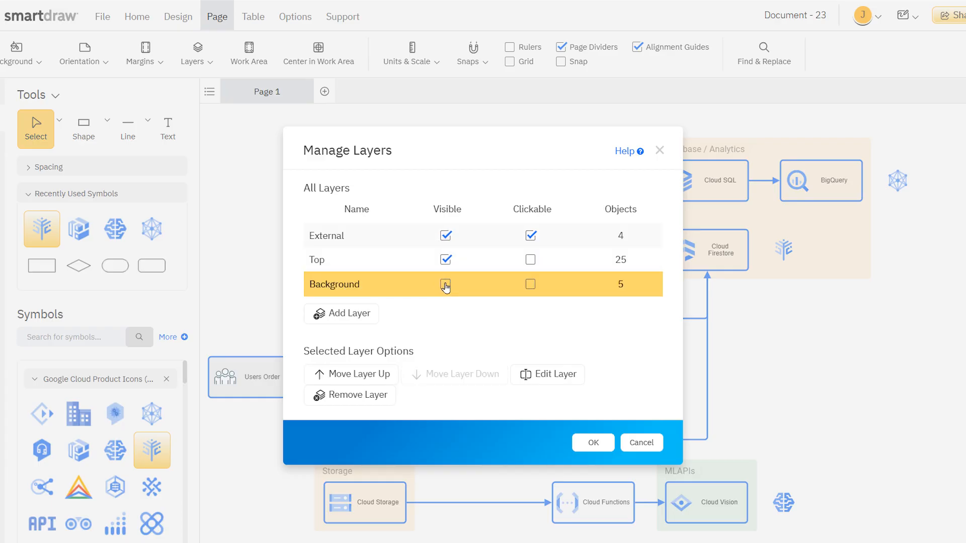
{"action": "left_click", "coordinate": [446, 286]}
Remove the External layer from the diagram and apply the layer settings.
{"action": "left_click", "coordinate": [385, 239]}
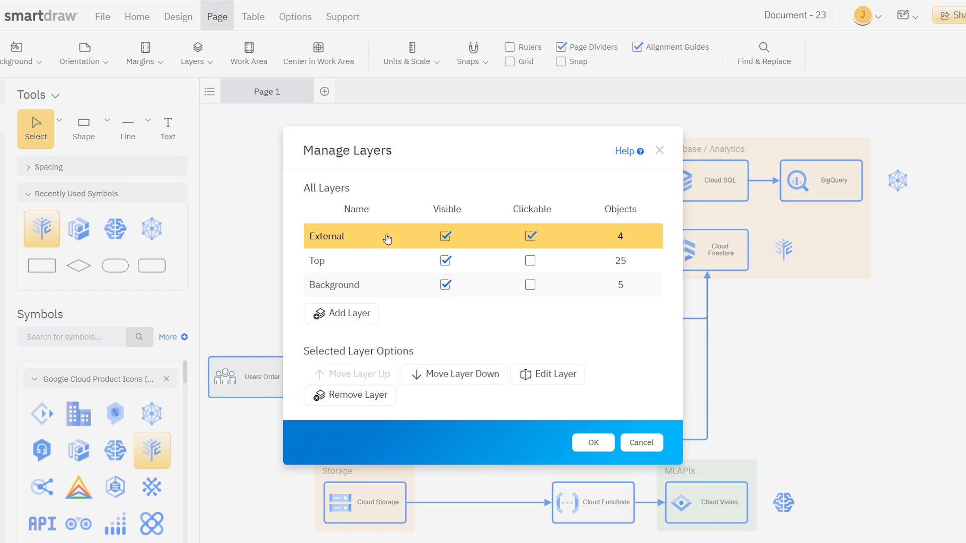
{"action": "left_click", "coordinate": [364, 397]}
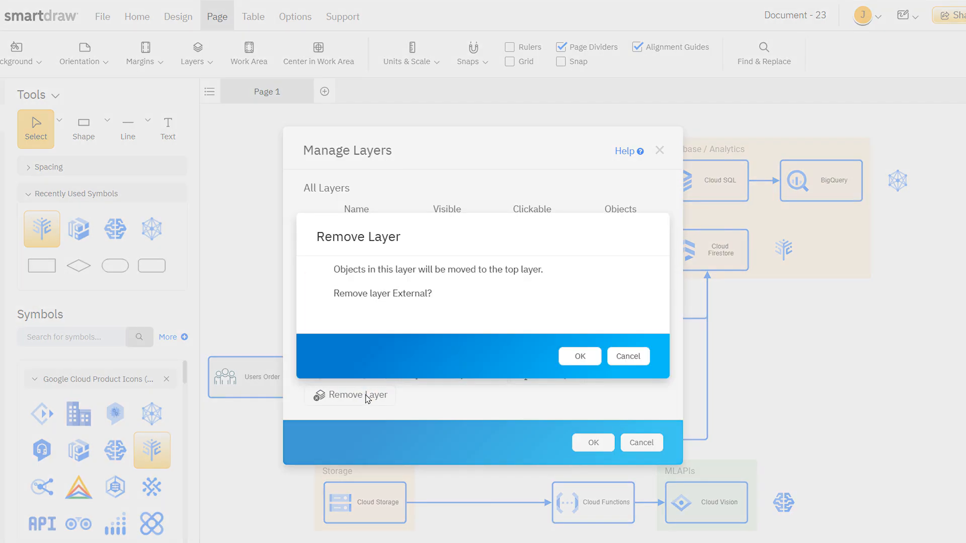
{"action": "left_click", "coordinate": [580, 356]}
{"action": "left_click", "coordinate": [593, 443]}
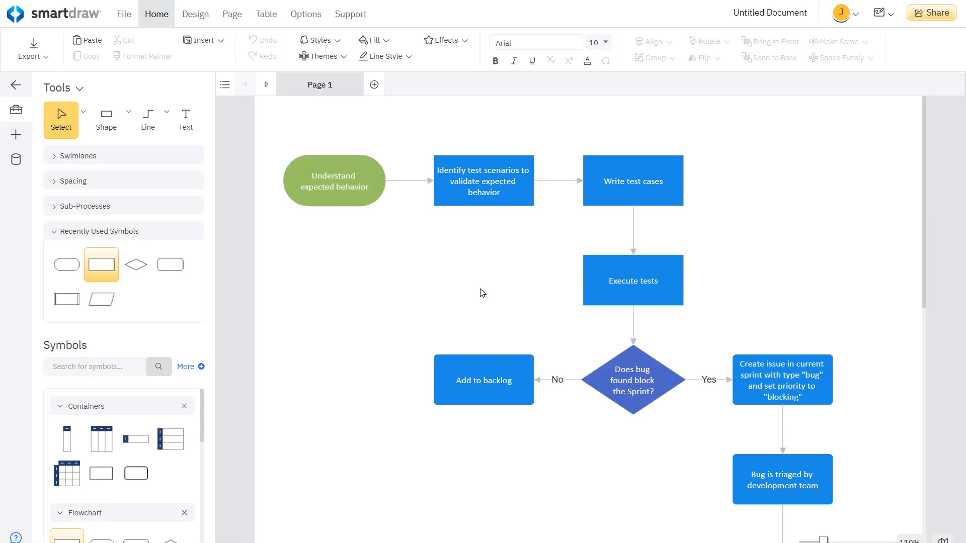
Set the connection points of the "Execute tests" shape to Custom after trying the Continuous setting.
{"action": "left_click", "coordinate": [597, 272]}
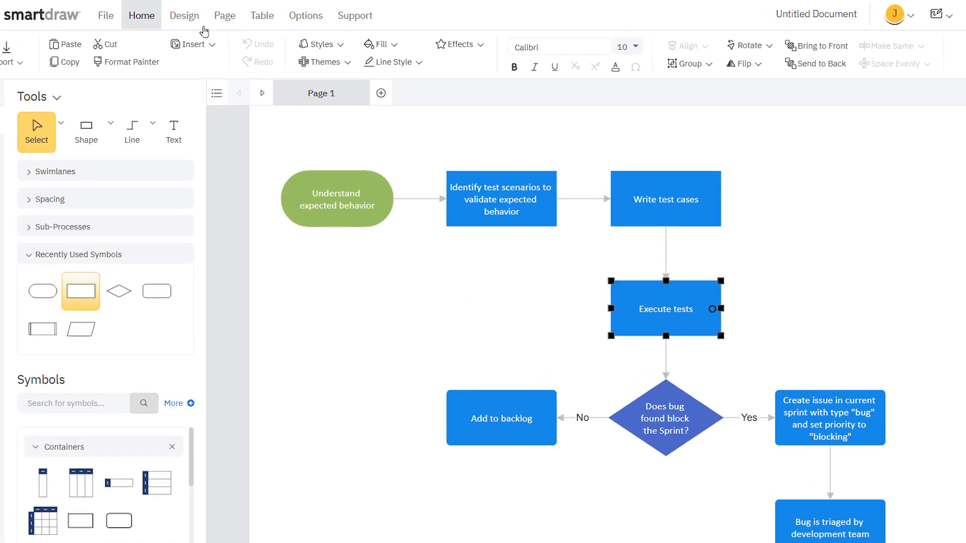
{"action": "left_click", "coordinate": [185, 21]}
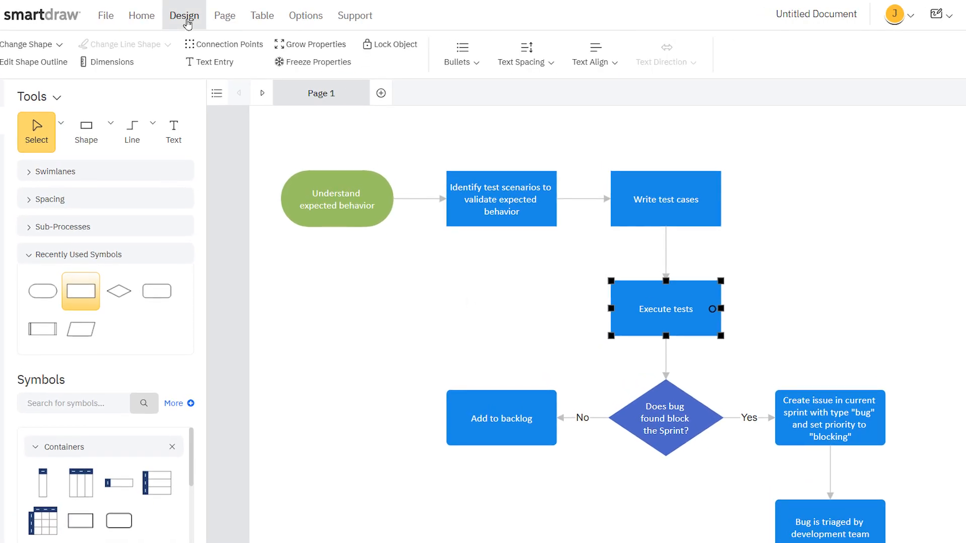
{"action": "left_click", "coordinate": [247, 46]}
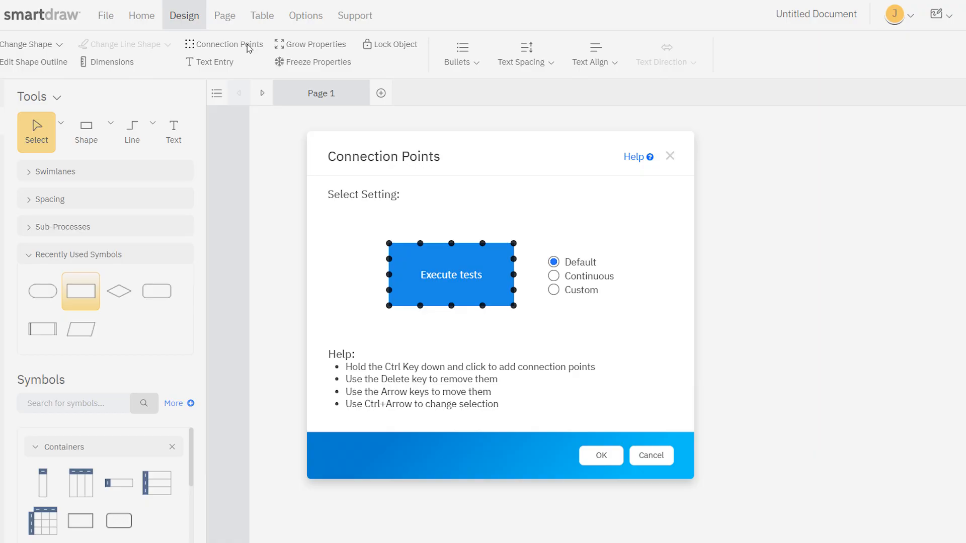
{"action": "left_click", "coordinate": [553, 277]}
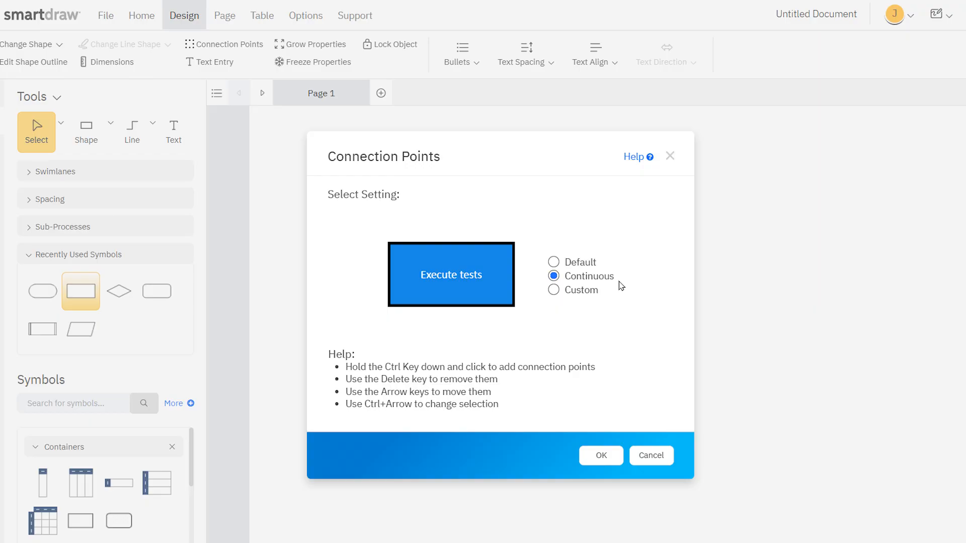
{"action": "left_click", "coordinate": [554, 291]}
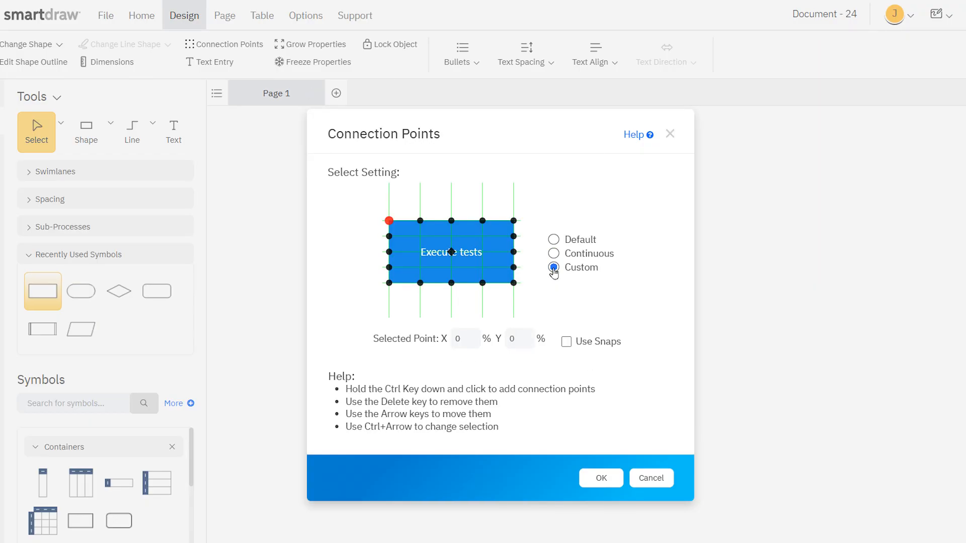
Move the upper-right corner connection point slightly inward, delete it, and add a new point just inside that corner.
{"action": "left_click", "coordinate": [513, 221]}
{"action": "left_click_drag", "start_coordinate": [514, 222], "coordinate": [497, 227]}
{"action": "key", "text": "Delete"}
{"action": "left_click", "coordinate": [500, 228], "text": "ctrl"}
Move the lower-right corner connection point slightly inward, and nudge the lowest remaining right-edge point to X 80.5%, Y 62.7%.
{"action": "left_click", "coordinate": [513, 283]}
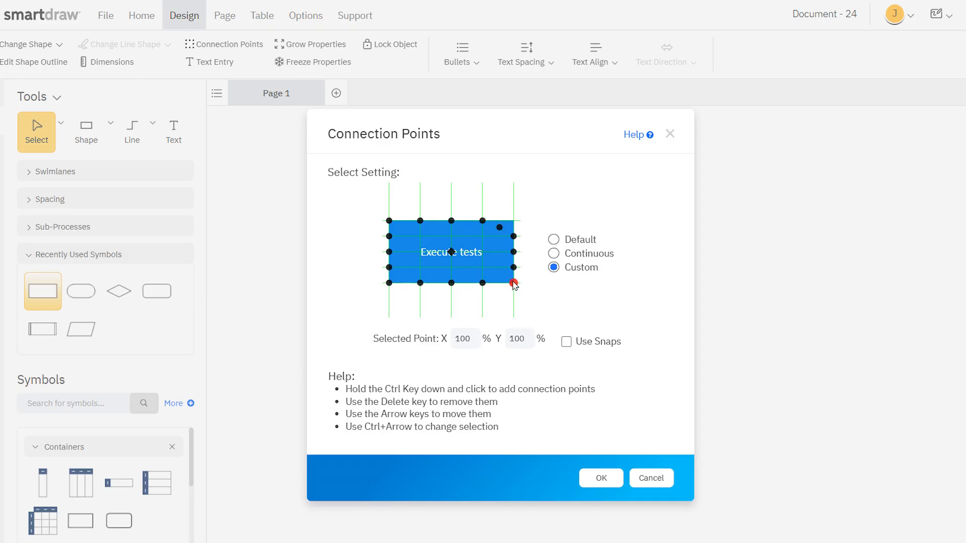
{"action": "left_click_drag", "start_coordinate": [513, 283], "coordinate": [500, 275]}
{"action": "left_click", "coordinate": [514, 268]}
{"action": "key", "text": "Up"}
{"action": "key", "text": "Up"}
{"action": "key", "text": "Left"}
{"action": "key", "text": "Left"}
{"action": "key", "text": "Up"}
{"action": "key", "text": "Left"}
{"action": "key", "text": "Left"}
{"action": "key", "text": "Left"}
{"action": "key", "text": "Left"}
Turn on Use Snaps, then move the nudged point to X 75%, Y 50% and the bottom-edge midpoint to X 50%, Y 50%.
{"action": "left_click", "coordinate": [567, 345]}
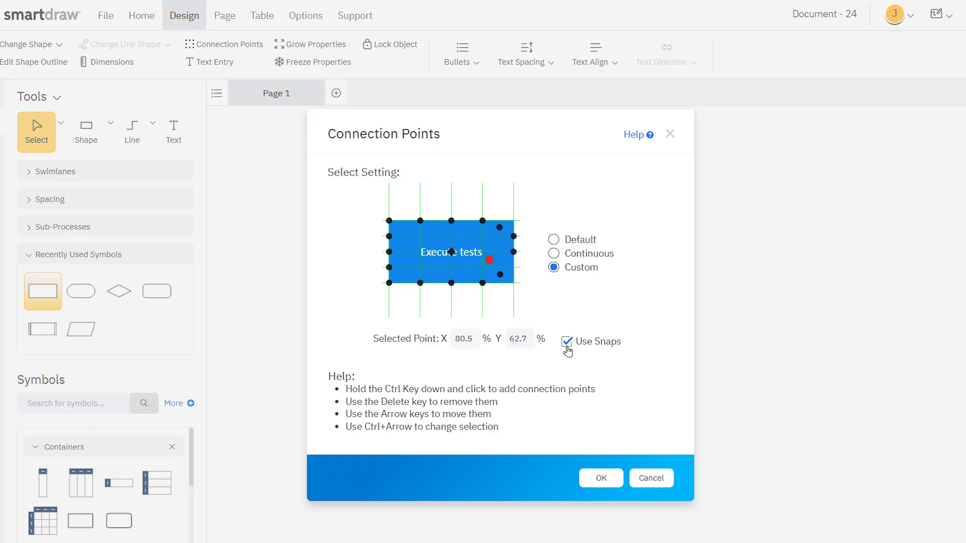
{"action": "mouse_move", "coordinate": [489, 260]}
{"action": "left_mouse_down"}
{"action": "mouse_move", "coordinate": [515, 268]}
{"action": "mouse_move", "coordinate": [510, 284]}
{"action": "mouse_move", "coordinate": [485, 275]}
{"action": "mouse_move", "coordinate": [483, 254]}
{"action": "left_mouse_up"}
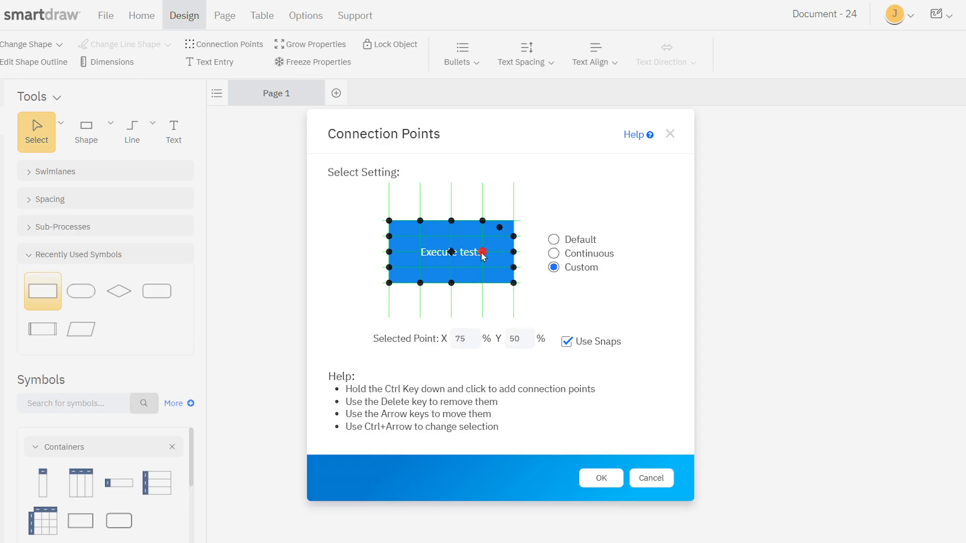
{"action": "left_click_drag", "start_coordinate": [454, 286], "coordinate": [450, 256]}
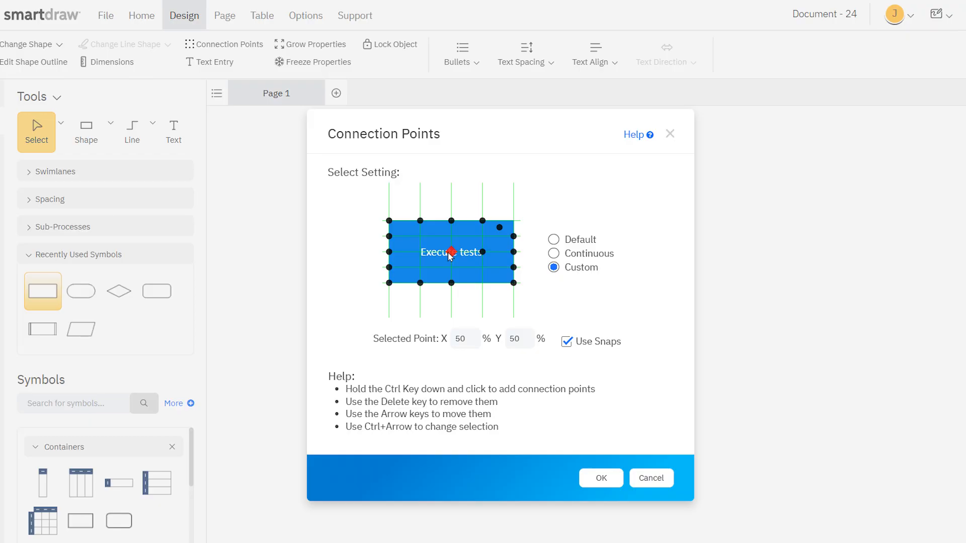